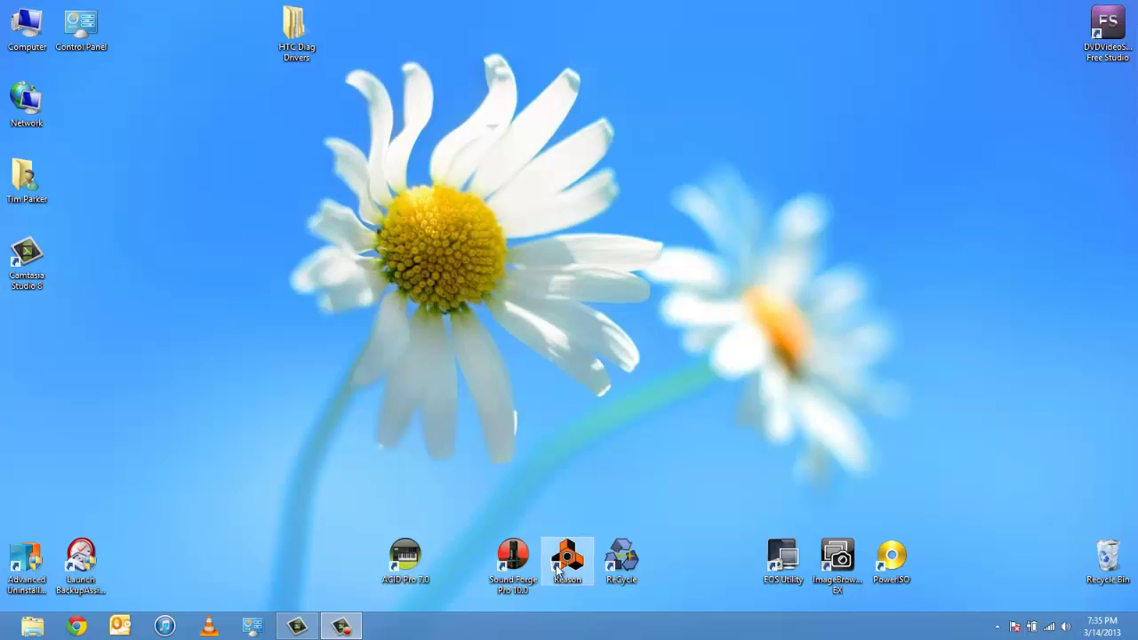
Launch Reason from the desktop
double_click(558, 569)
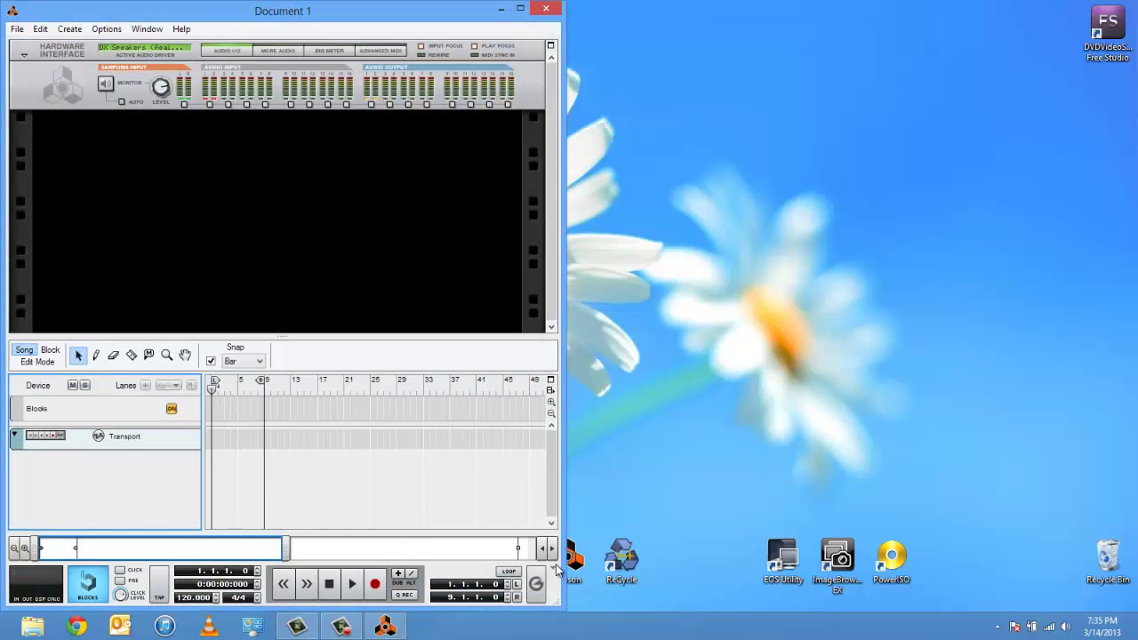
Review the Audio page and the Keyboards and Control Surfaces page of the preferences, and close the preferences
click(40, 30)
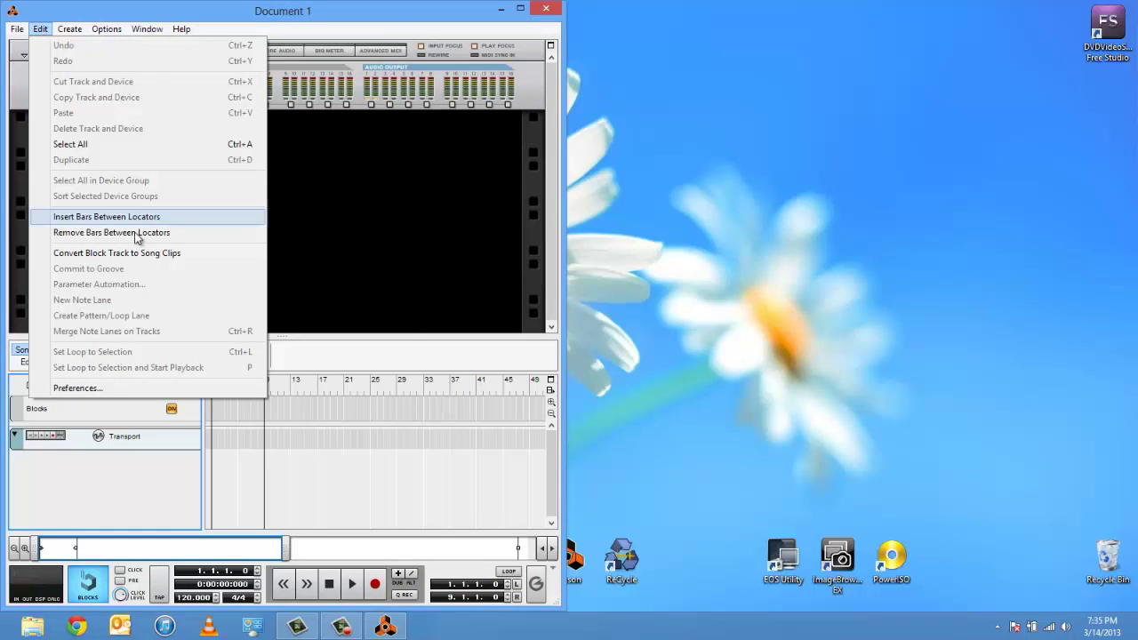
click(208, 394)
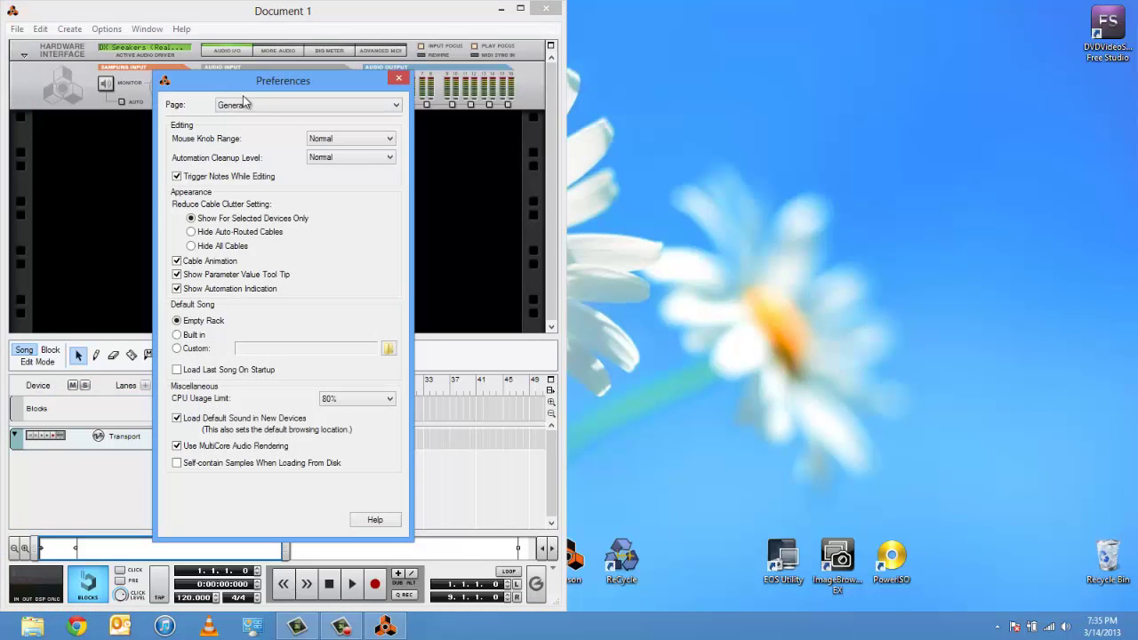
click(276, 105)
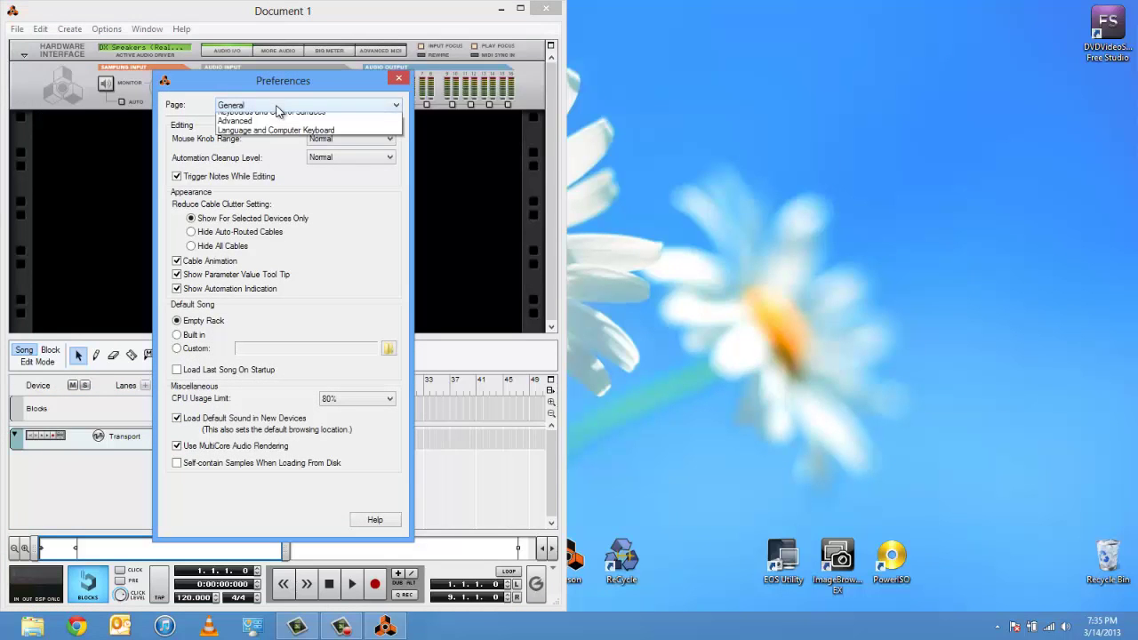
click(285, 118)
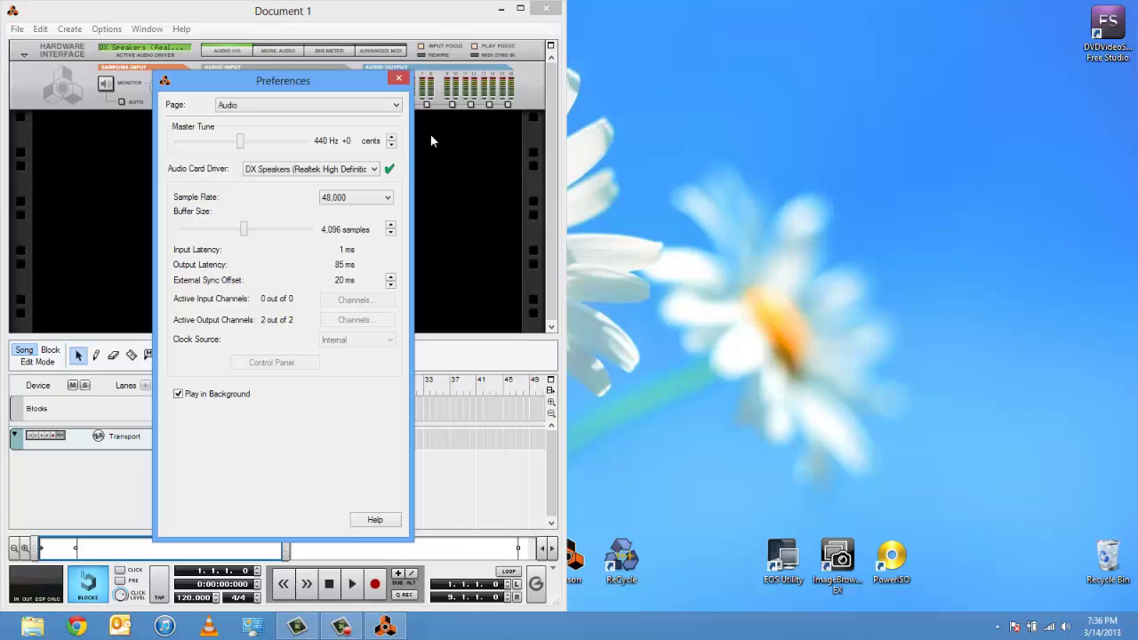
click(331, 106)
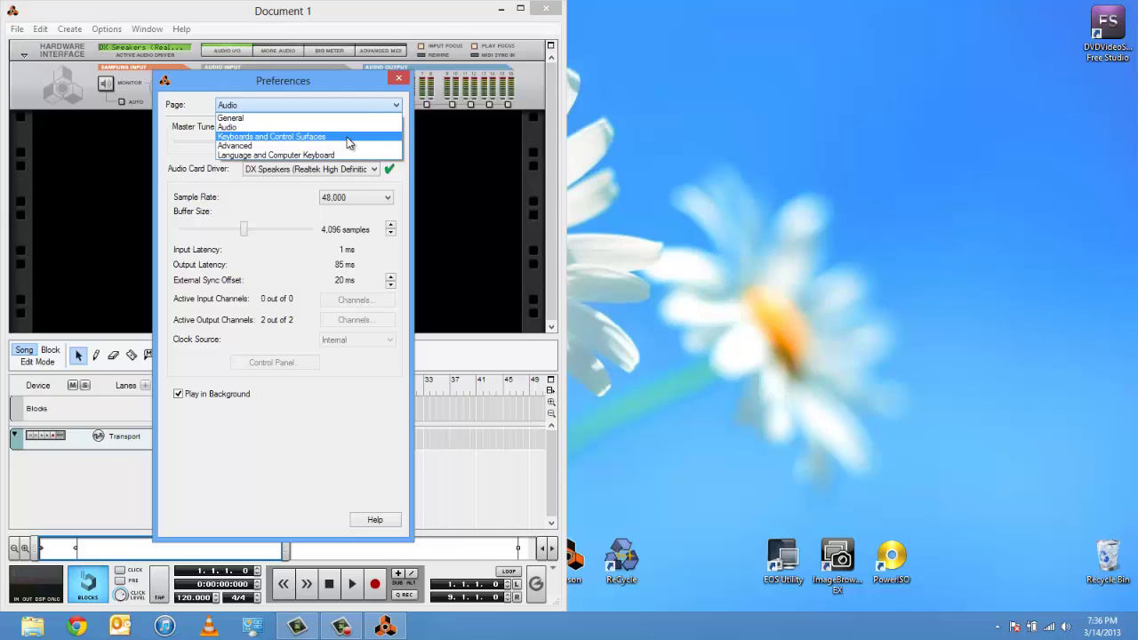
click(347, 139)
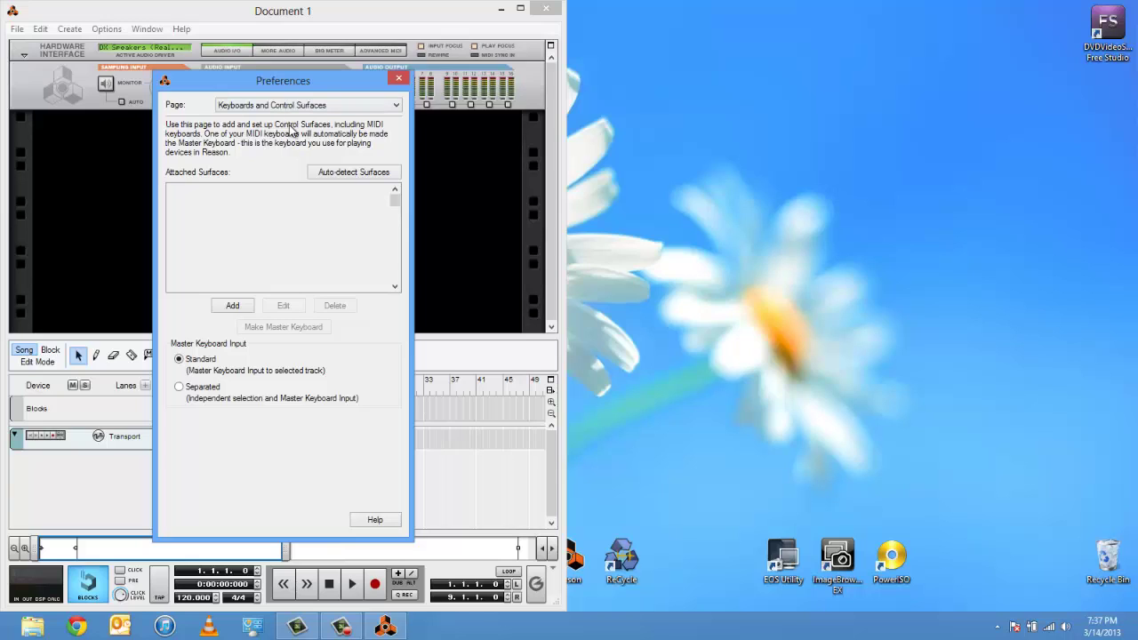
click(399, 80)
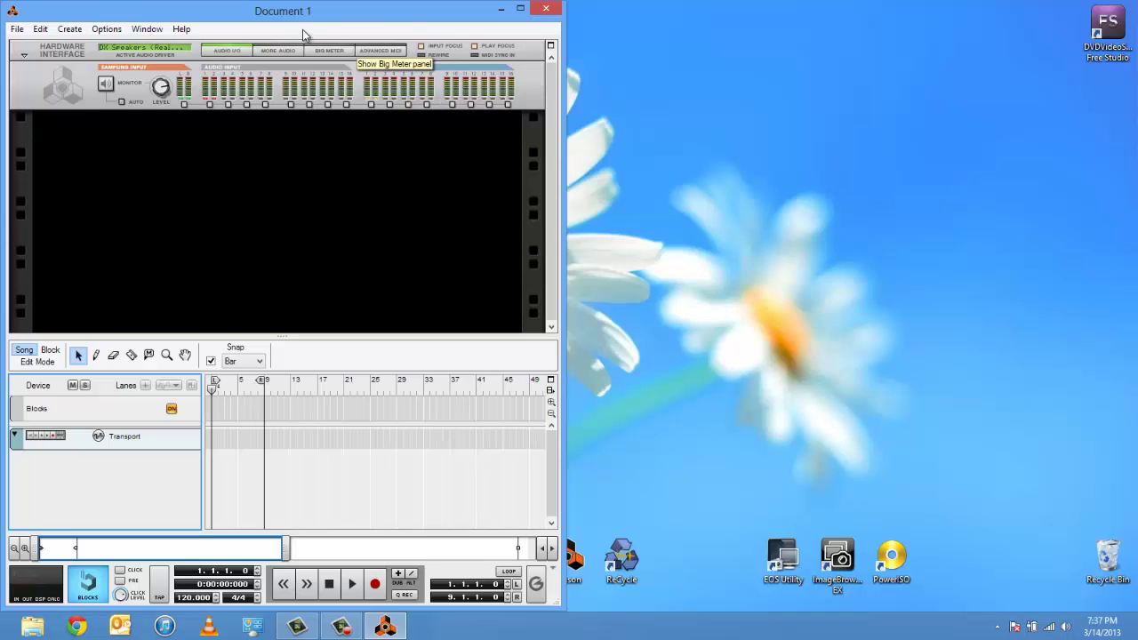
Start saving the song and browse to the Projects folder inside Beat Production on the F: drive
click(16, 30)
mouse_move(18, 30)
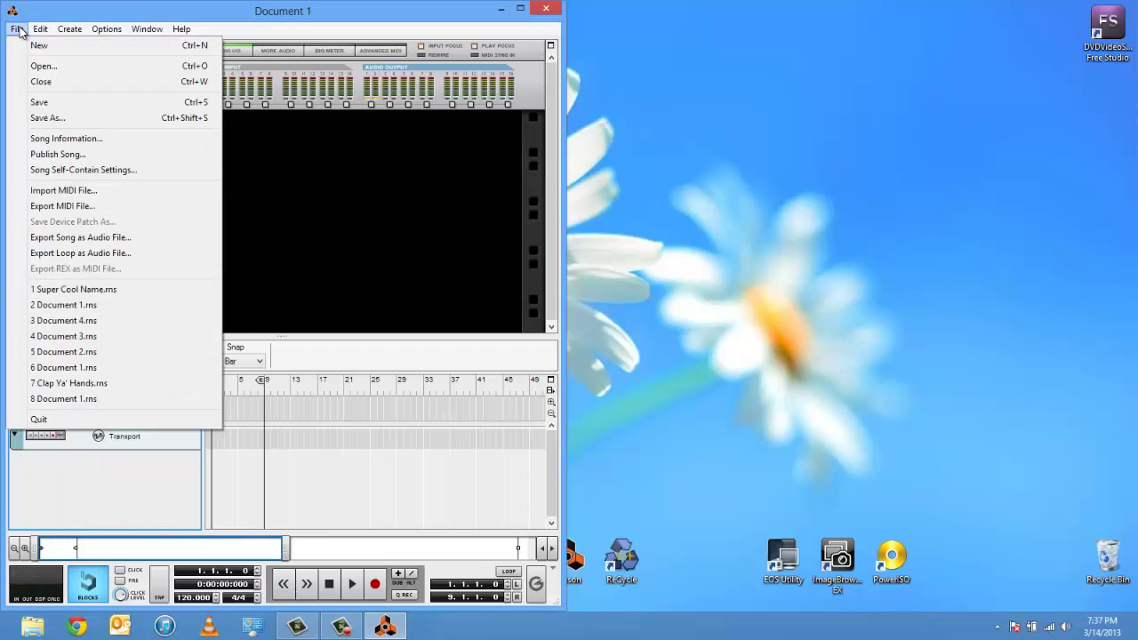
click(52, 106)
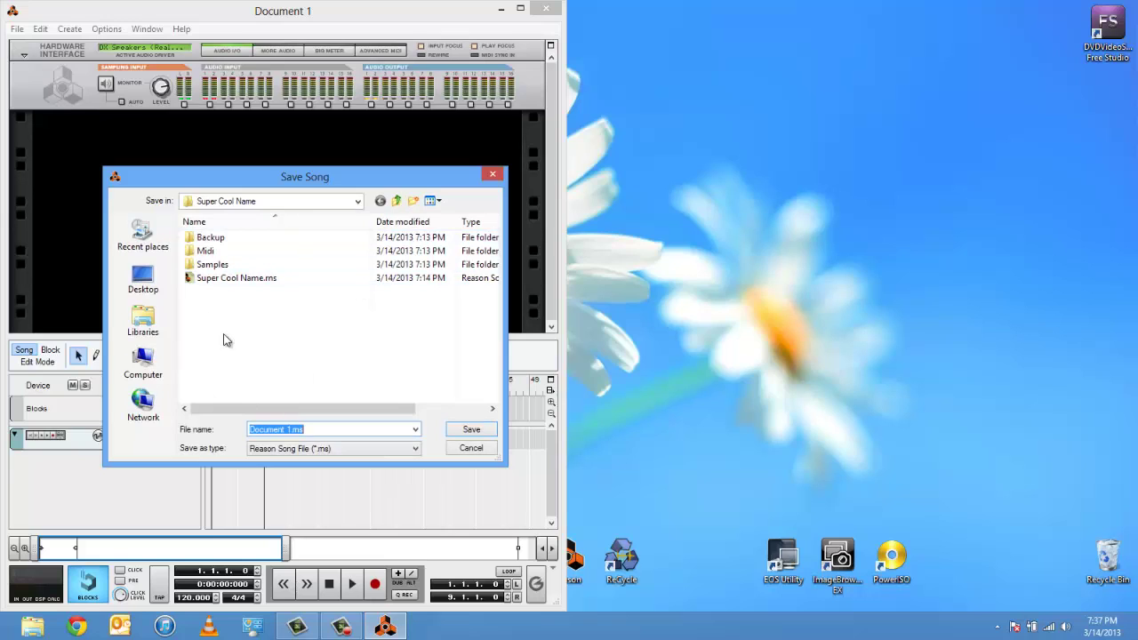
click(148, 366)
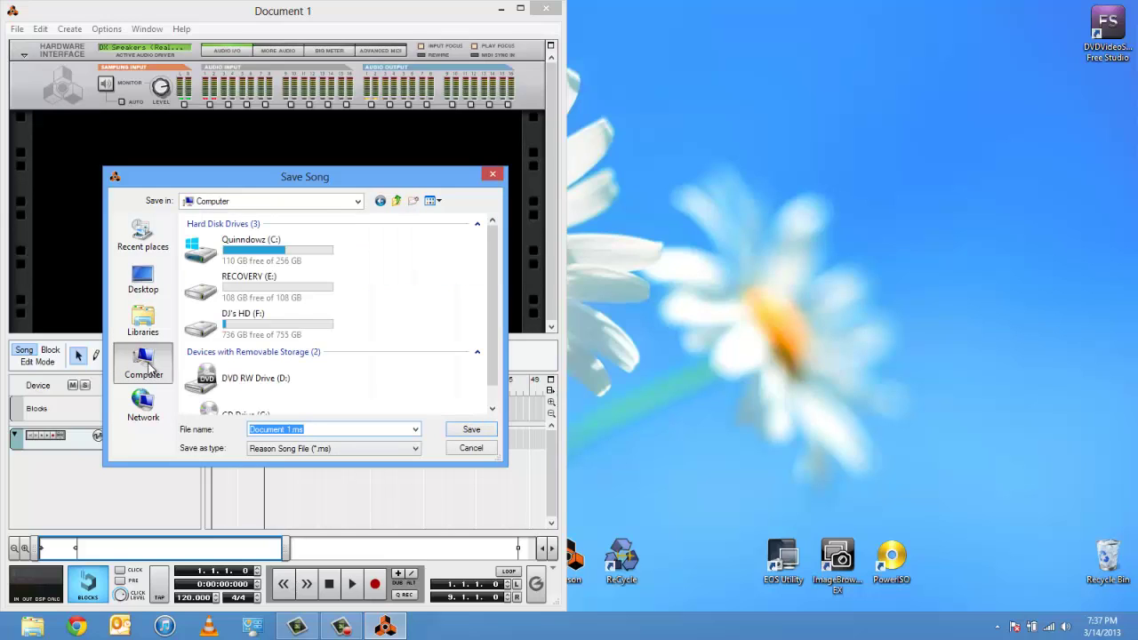
click(254, 327)
double_click(254, 327)
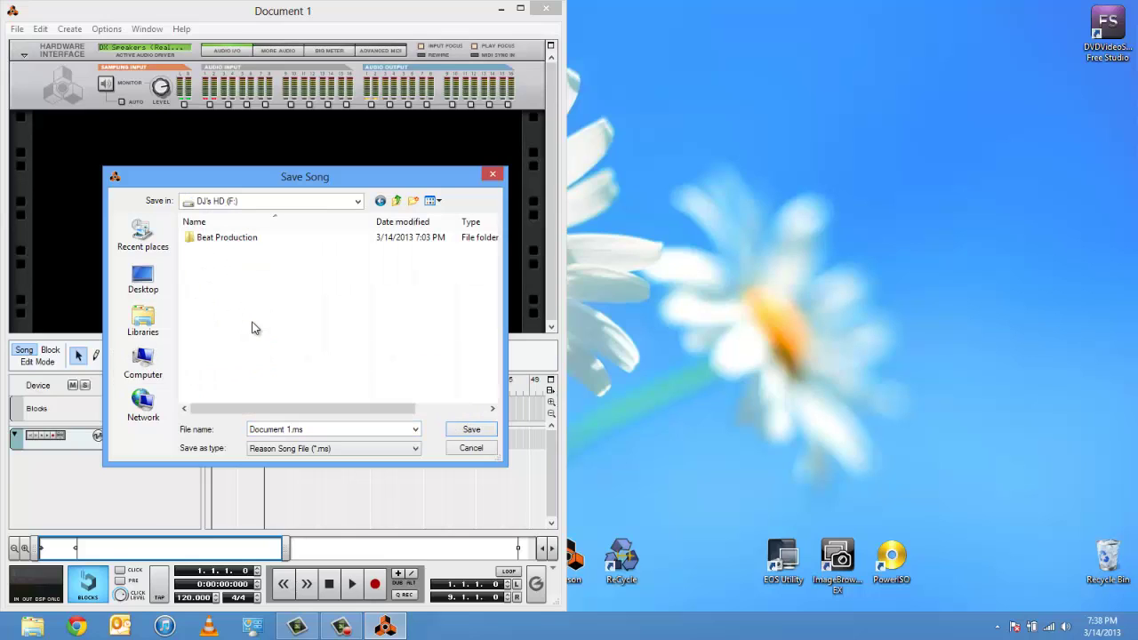
double_click(214, 242)
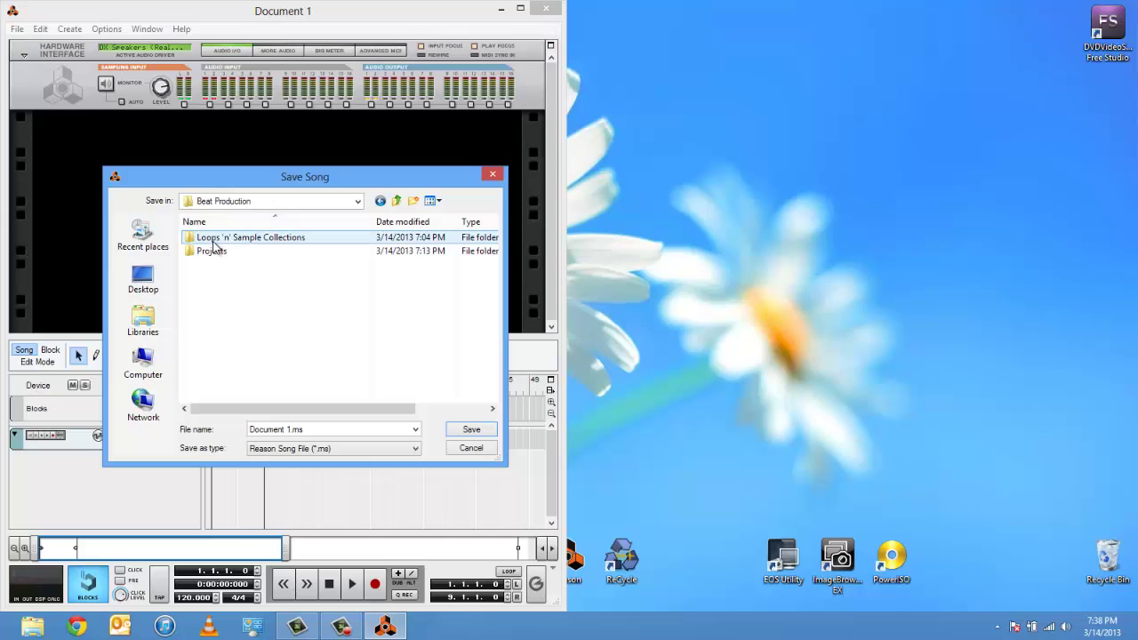
double_click(231, 252)
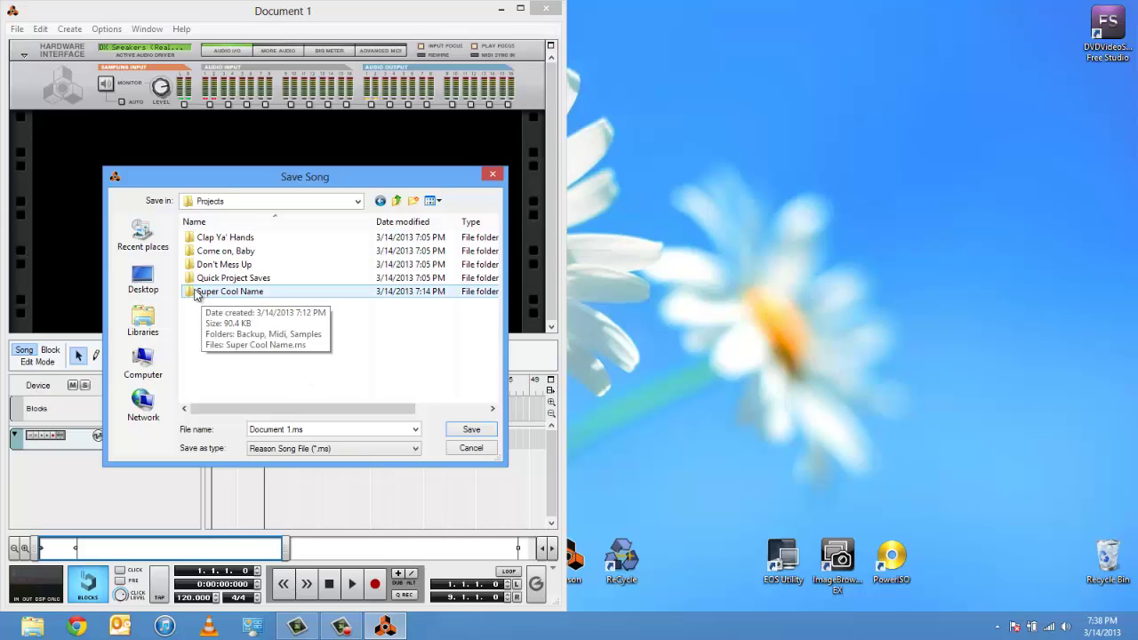
Create a folder named "Super Cool Project Name" in Projects and open it
click(415, 201)
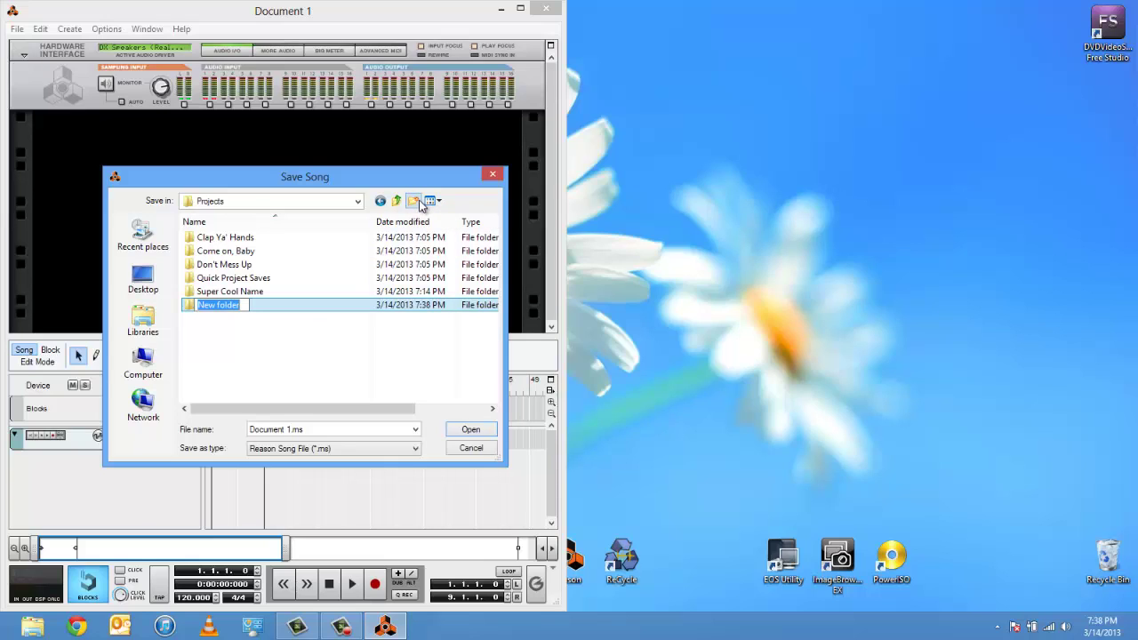
text(Super Cool Project)
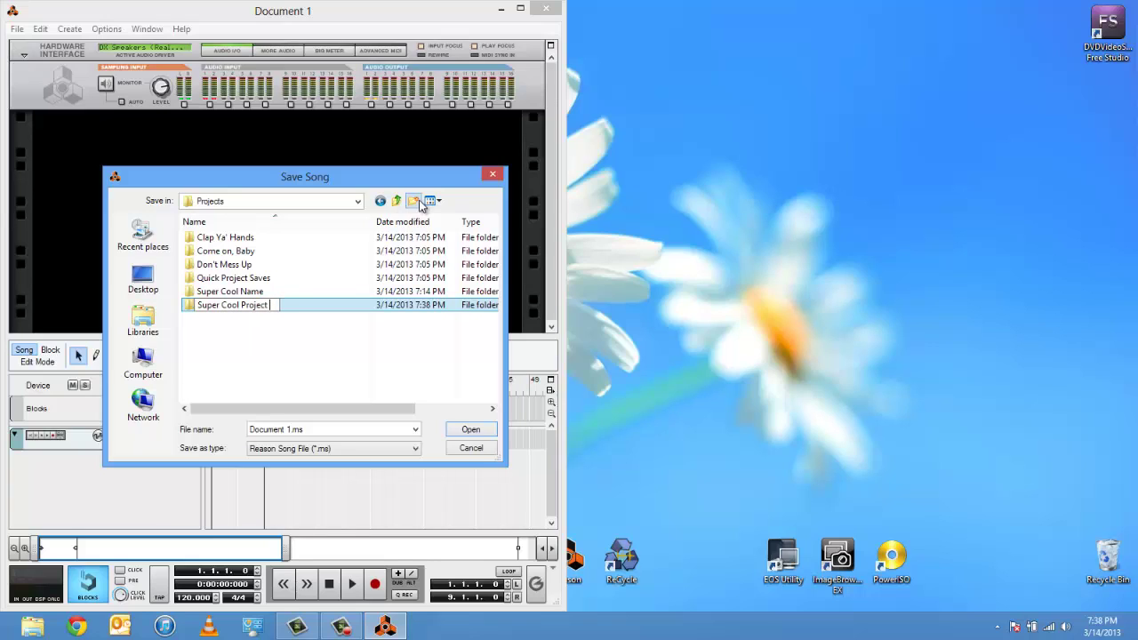
text( Name)
key(Return)
key(Return)
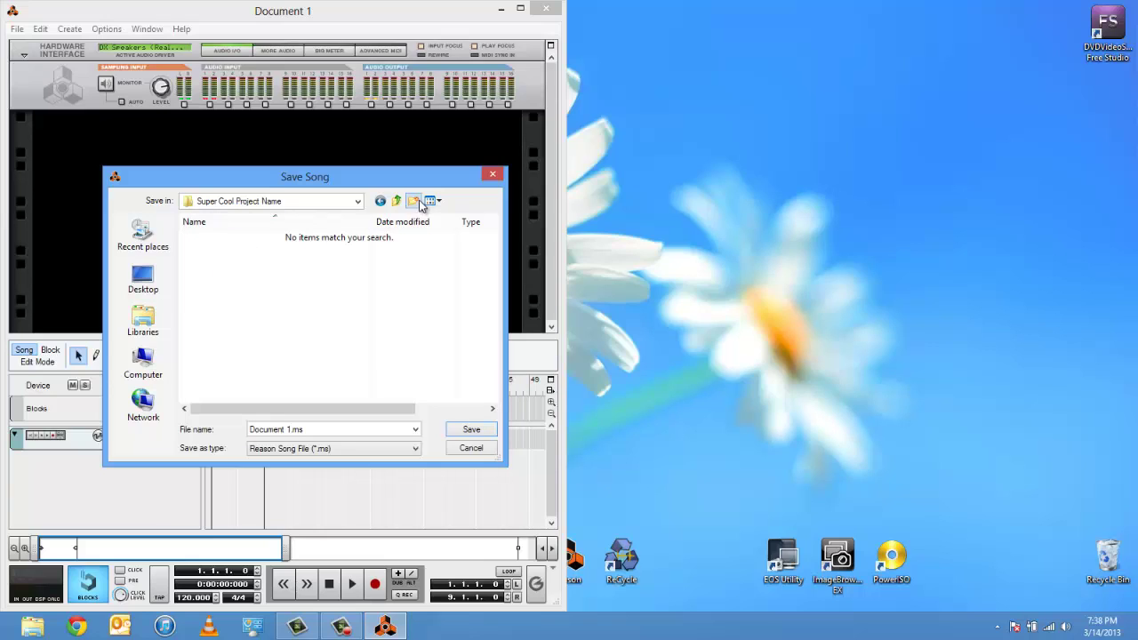
Create two subfolders named "Samples" and "MIDI" in the project folder
click(414, 201)
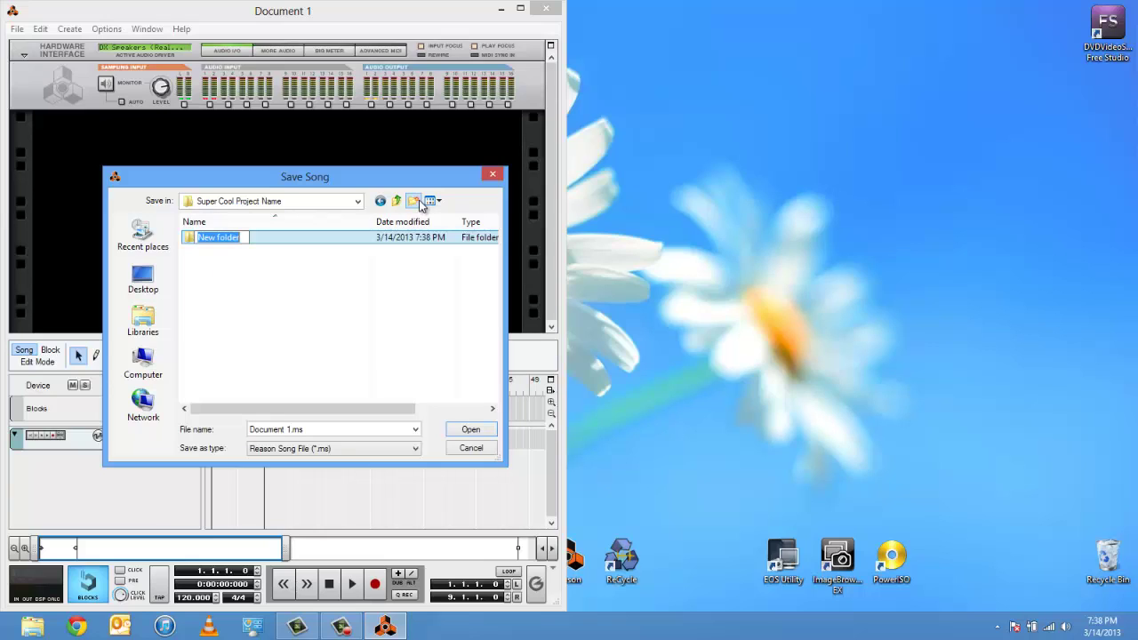
text(Samples)
key(Return)
text(Bou)
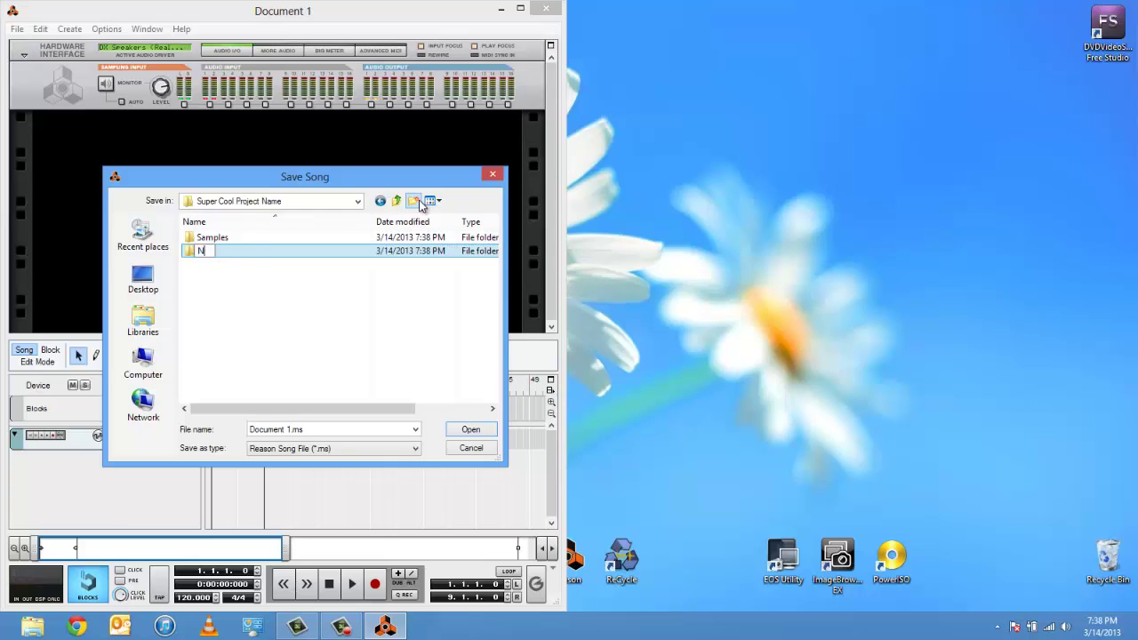
key(BackSpace)
key(BackSpace)
key(BackSpace)
text(MIDI)
key(Return)
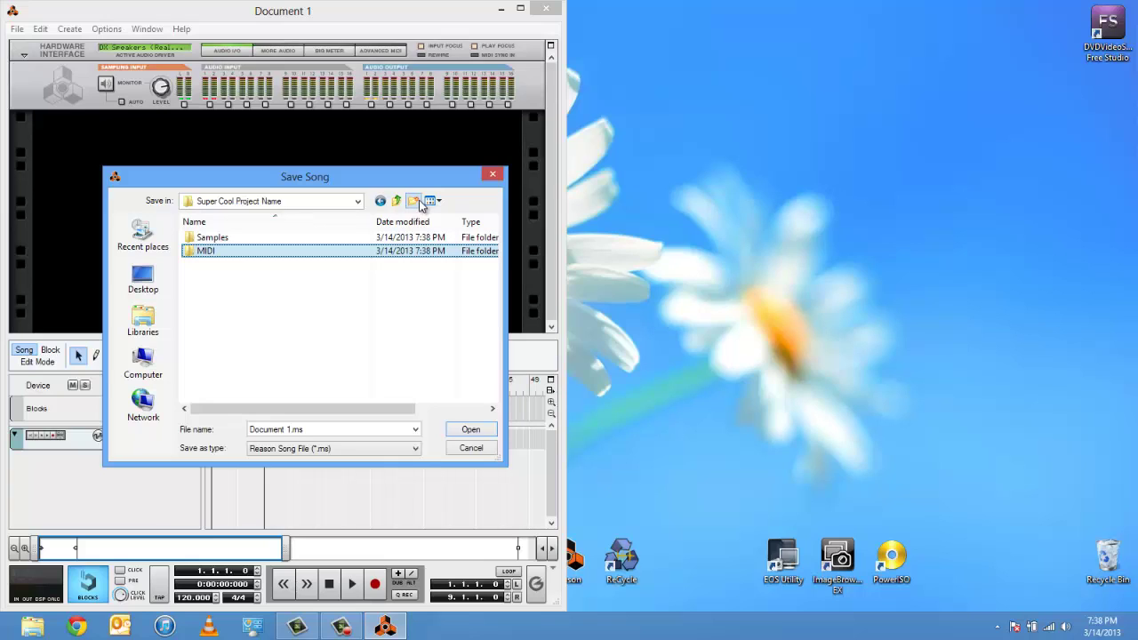
Add another subfolder to the project folder and name it "Backup"
double_click(421, 196)
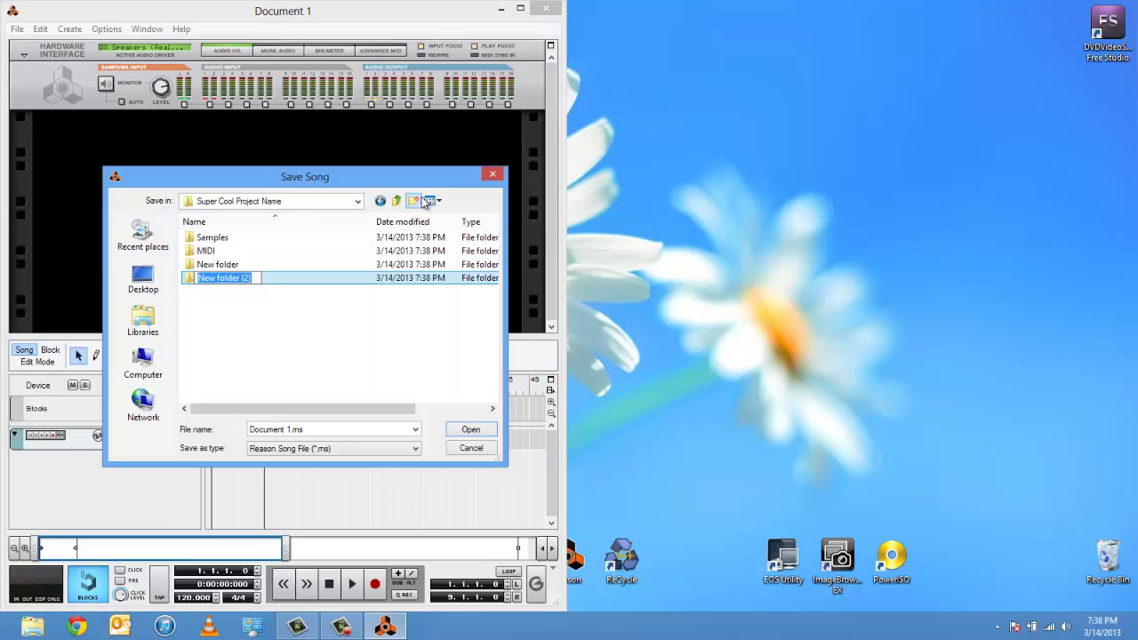
click(233, 269)
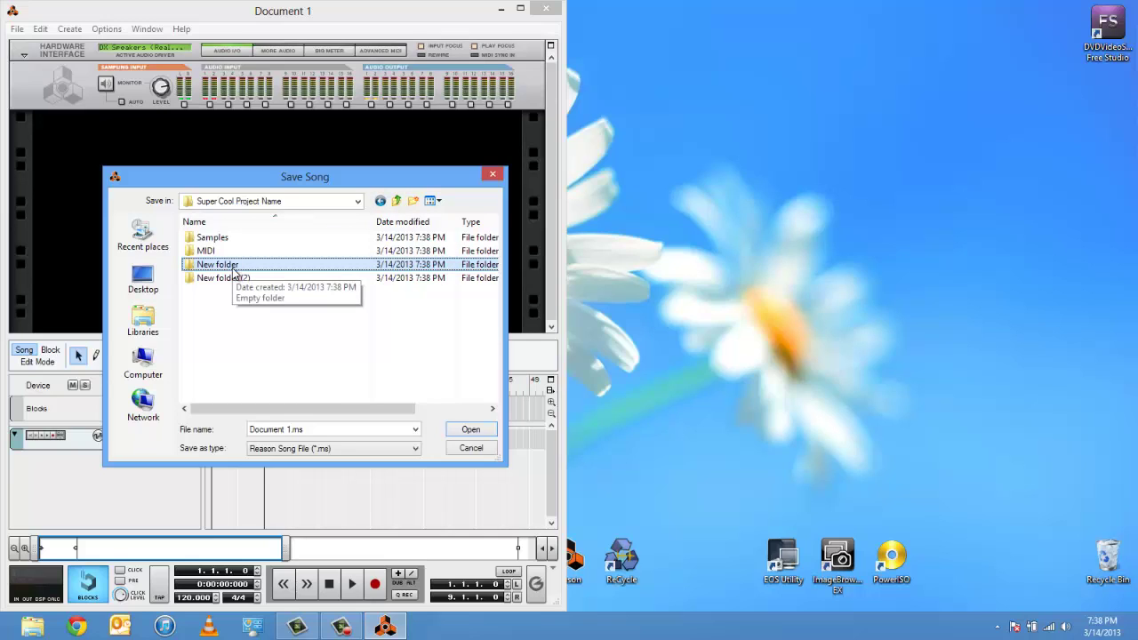
click(234, 269)
text(Back)
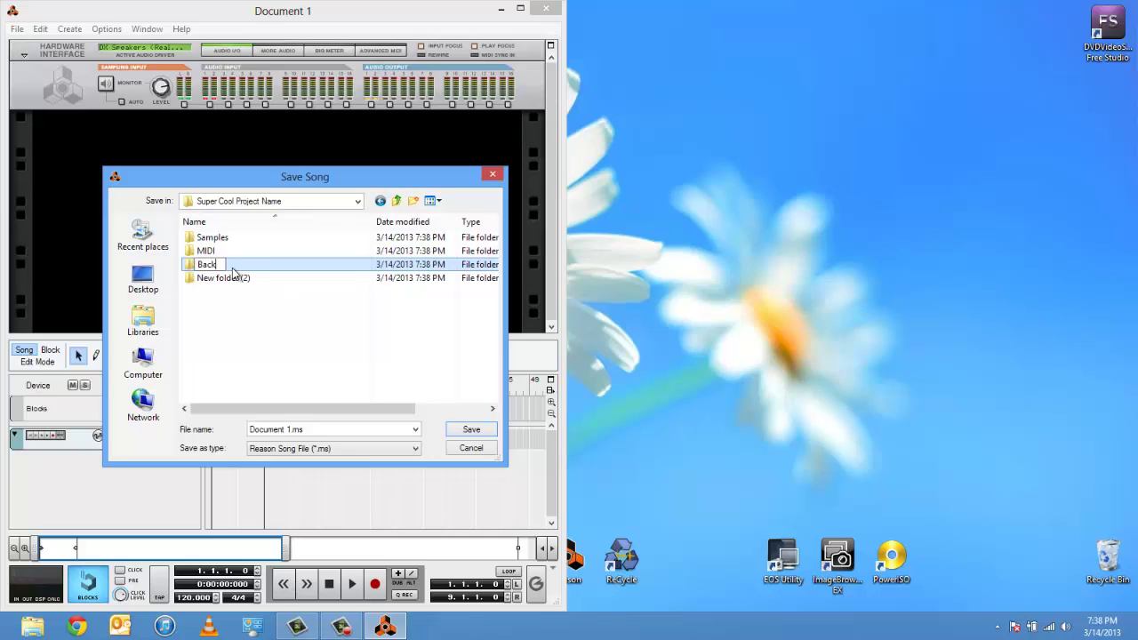
text(up)
key(Return)
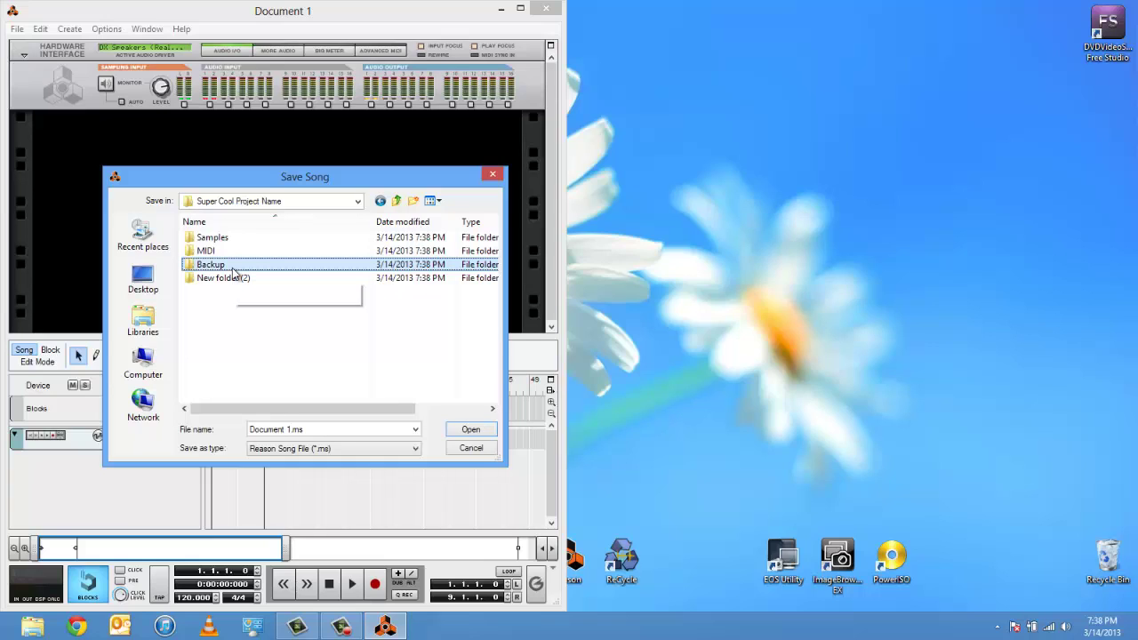
Delete the surplus "New folder (2)" from the project folder
click(238, 281)
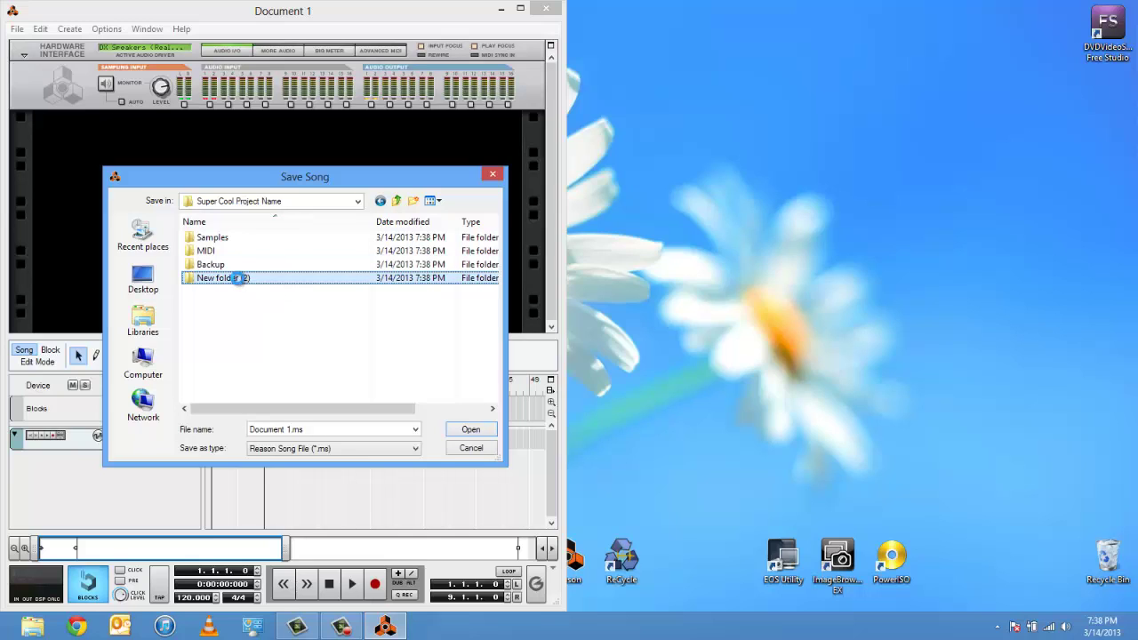
right_click(238, 281)
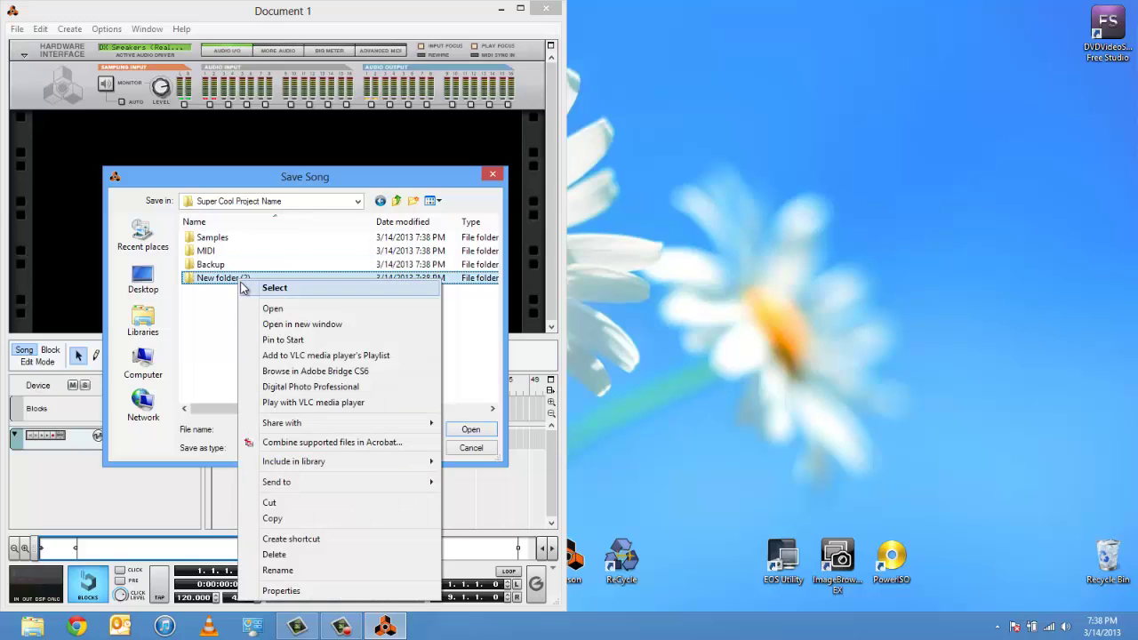
click(347, 552)
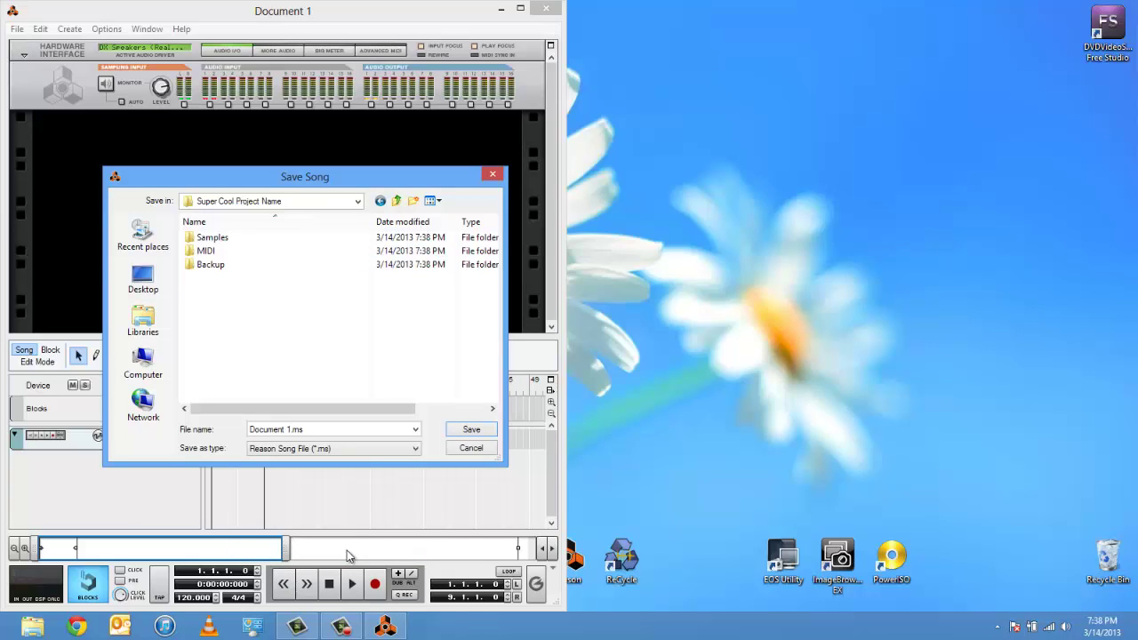
Name the song file "Super Cool Project Name", keeping its Reason song extension, and save it in the project folder
double_click(290, 430)
click(290, 431)
key(BackSpace)
key(BackSpace)
key(BackSpace)
key(BackSpace)
key(BackSpace)
key(BackSpace)
key(BackSpace)
key(BackSpace)
key(BackSpace)
key(BackSpace)
text(Super Cool )
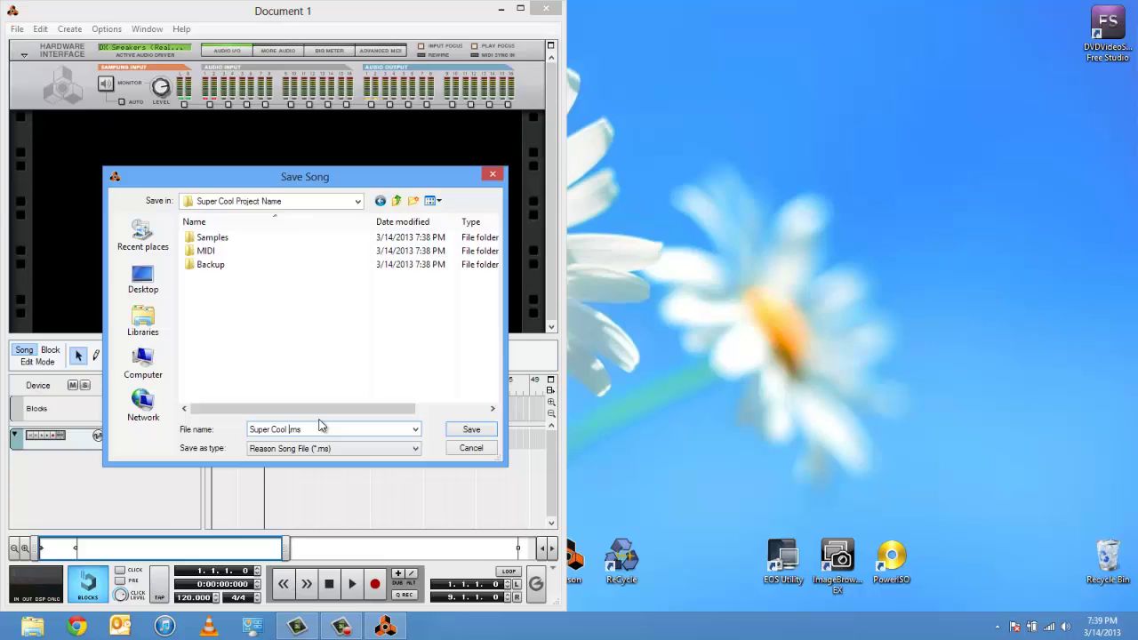
text(Project Name)
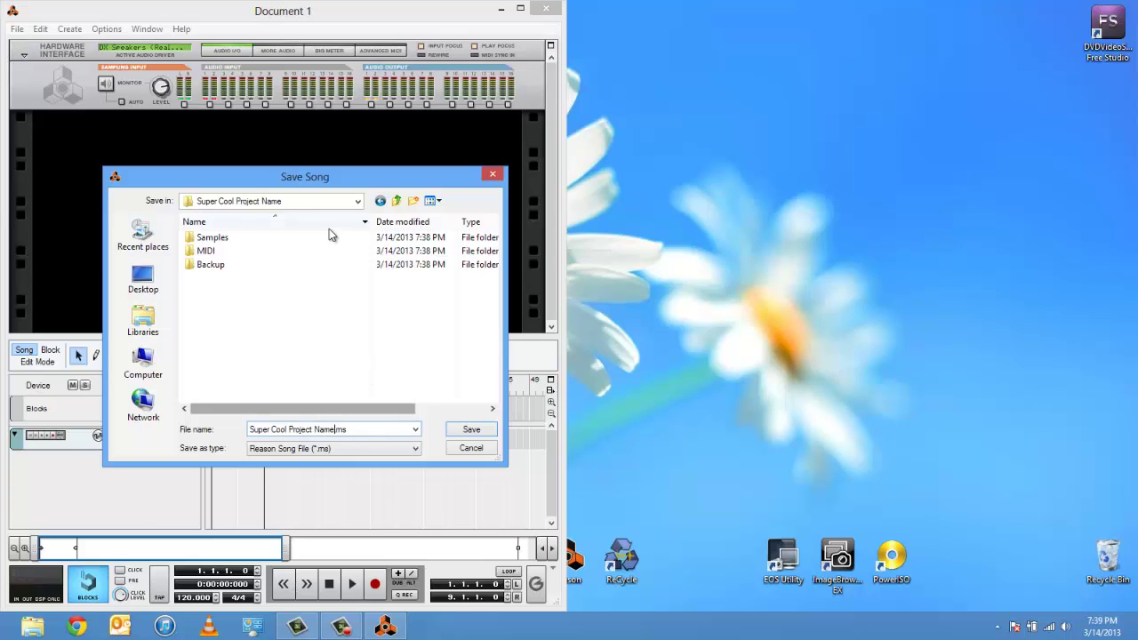
click(472, 430)
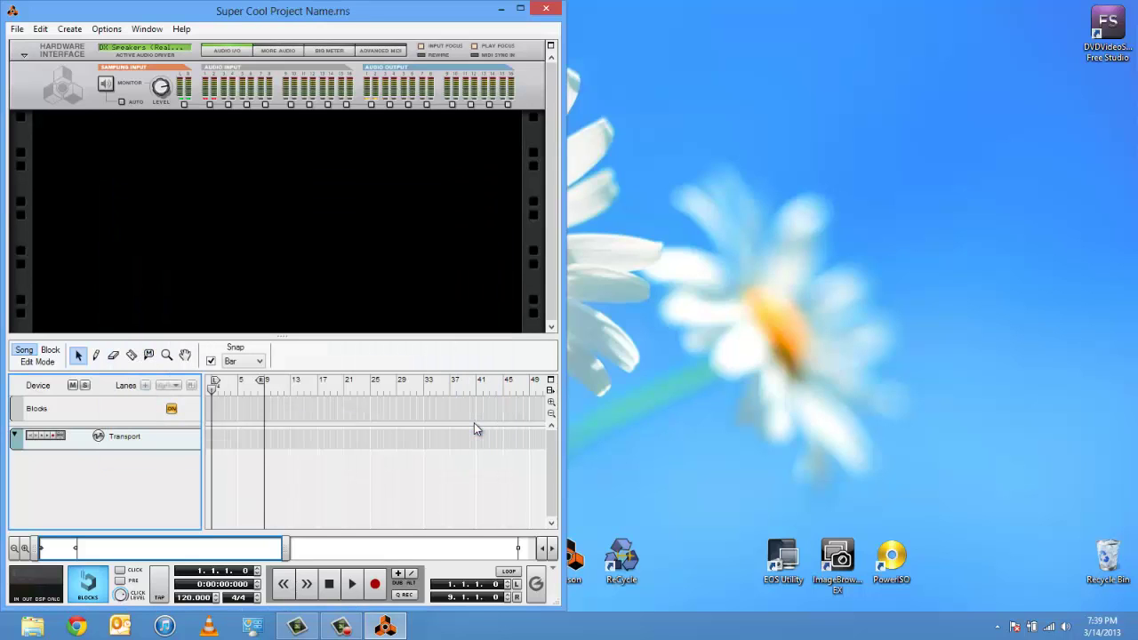